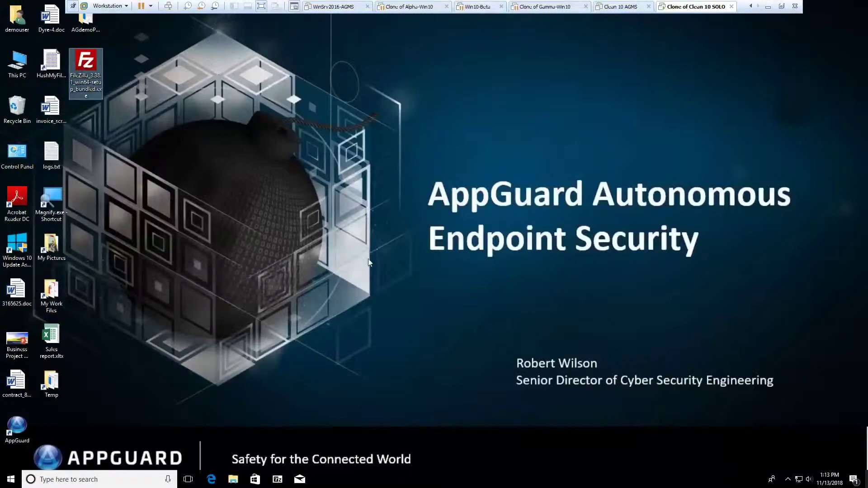
Open the AppGuard main window from the tray, then try the FileZilla installer, which AppGuard blocks
left_click(788, 480)
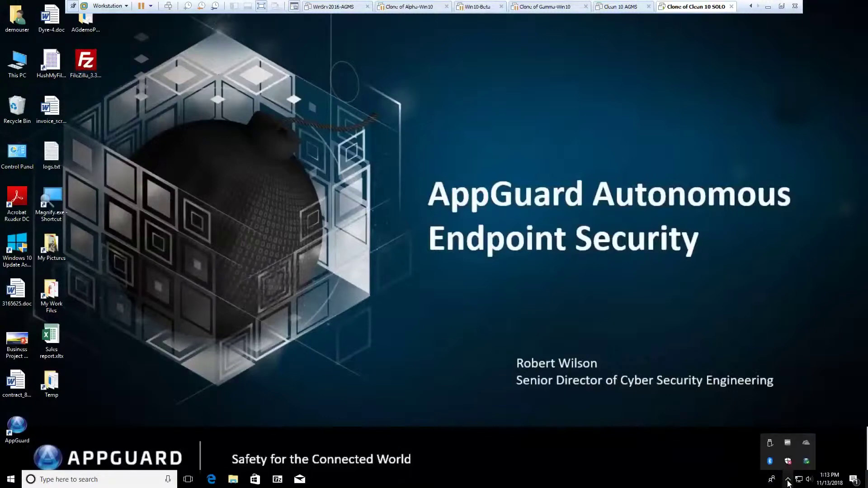
right_click(810, 463)
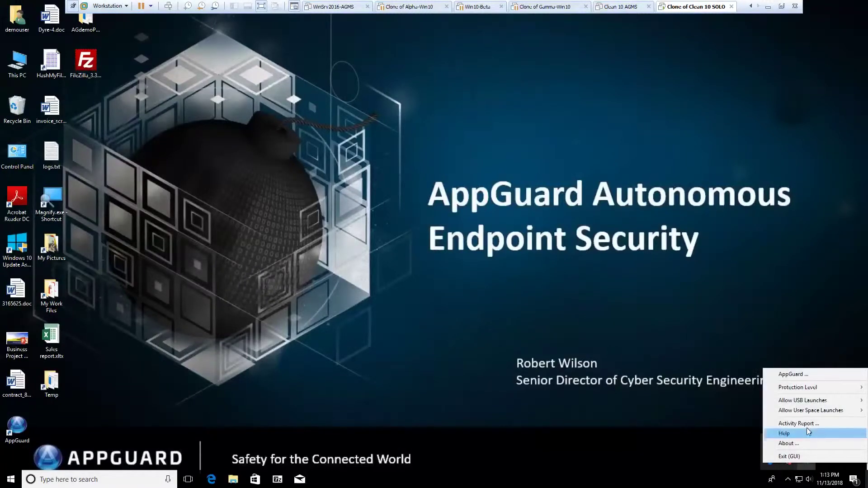
left_click(798, 374)
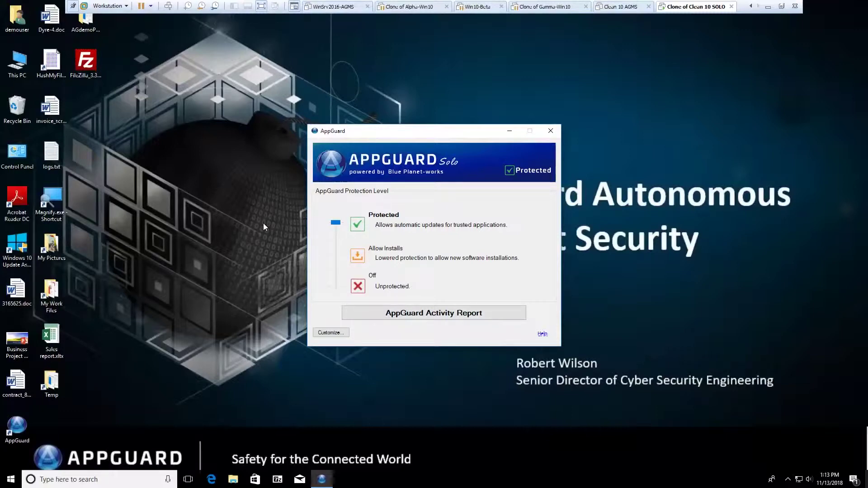
double_click(82, 74)
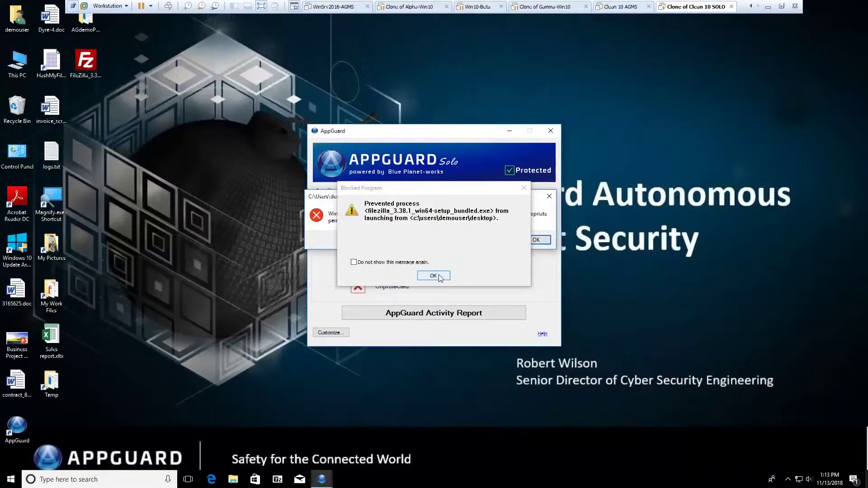
left_click(434, 276)
key("Return")
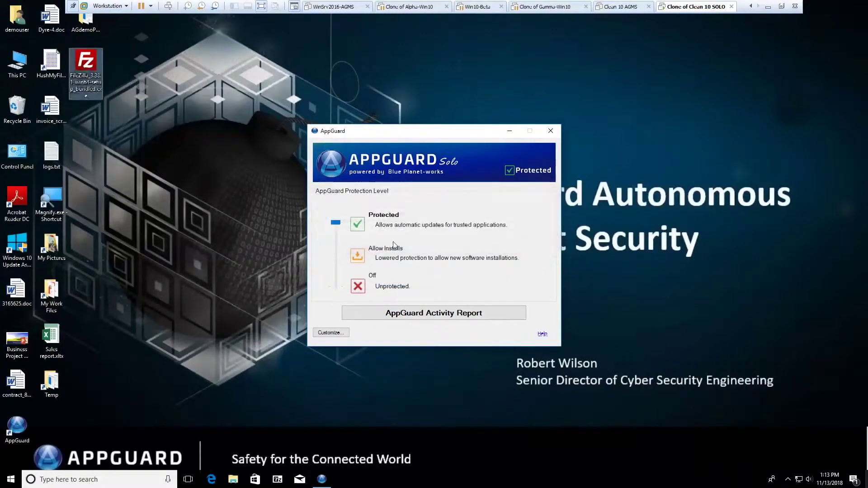
left_click(371, 257)
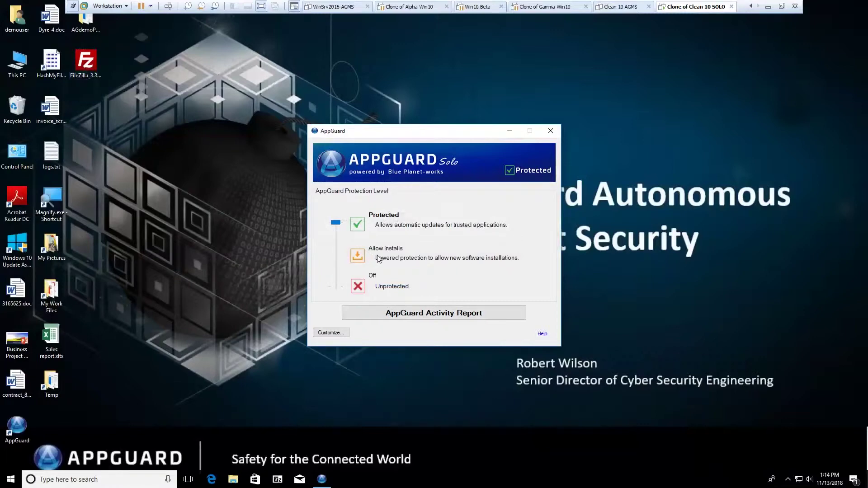
Switch AppGuard to Allow Installs and launch the FileZilla installer with administrator approval
left_click(339, 256)
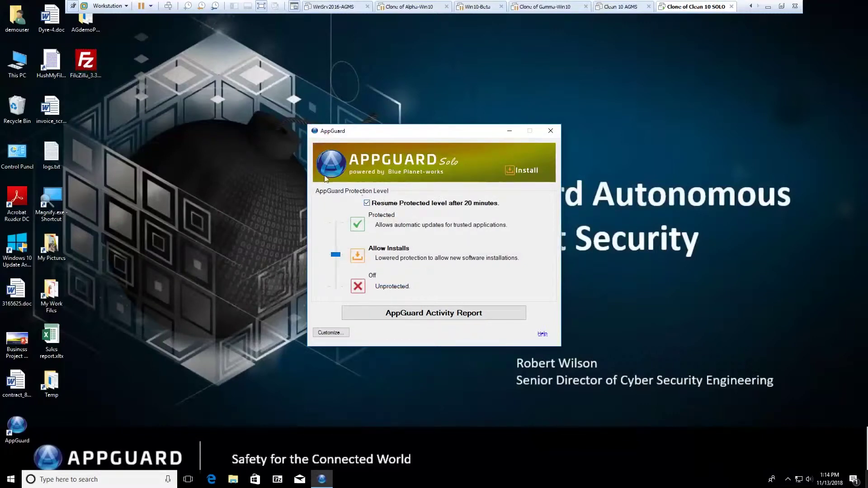
double_click(87, 72)
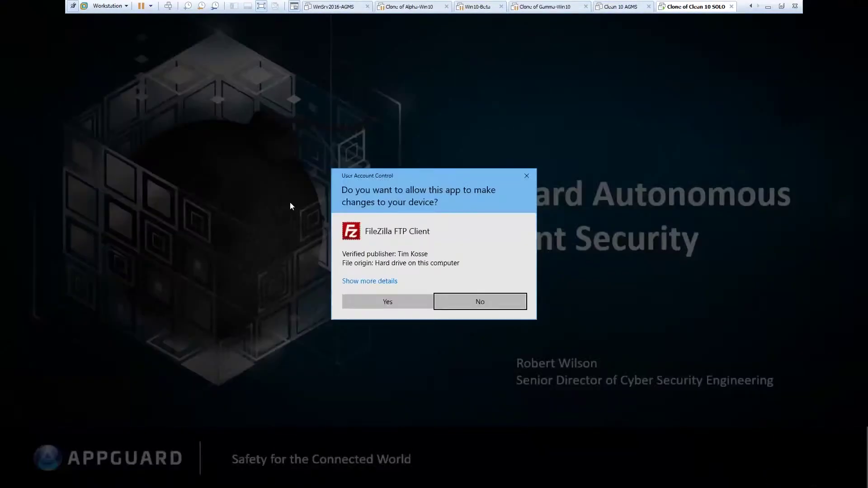
left_click(388, 302)
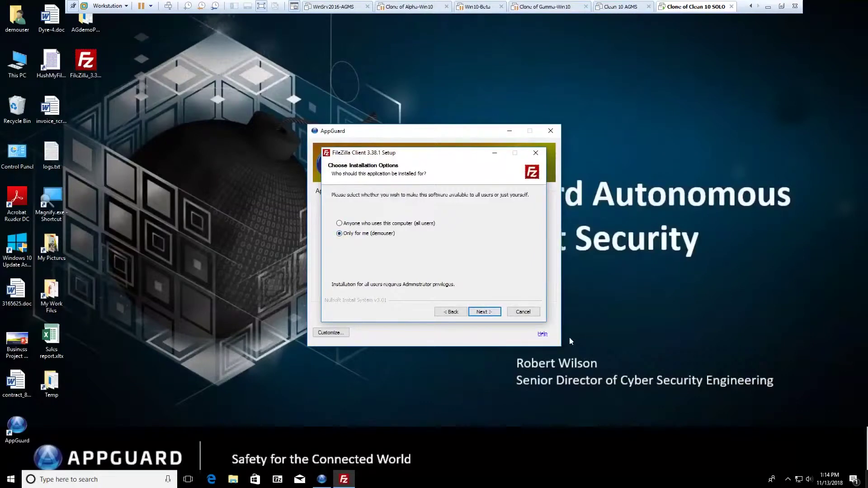
Install FileZilla Client 3.38.1 with the default options, location and components, and launch it
left_click(495, 311)
left_click(496, 313)
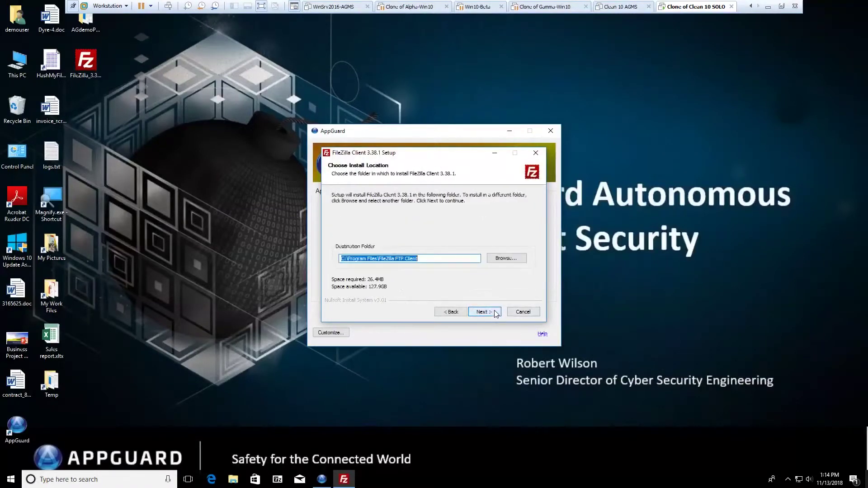
left_click(495, 312)
left_click(492, 312)
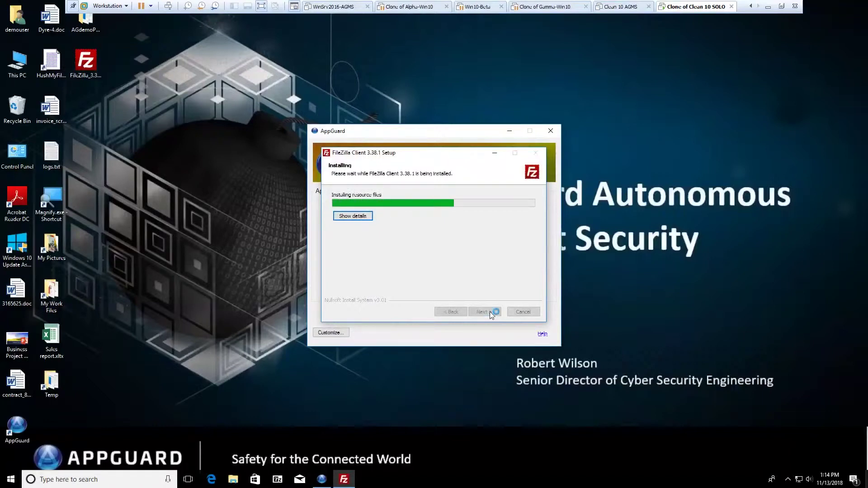
left_click(490, 311)
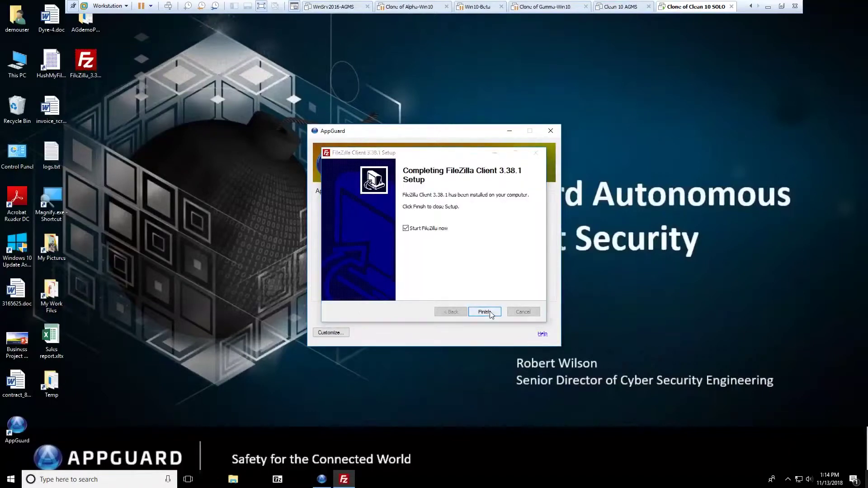
key("Return")
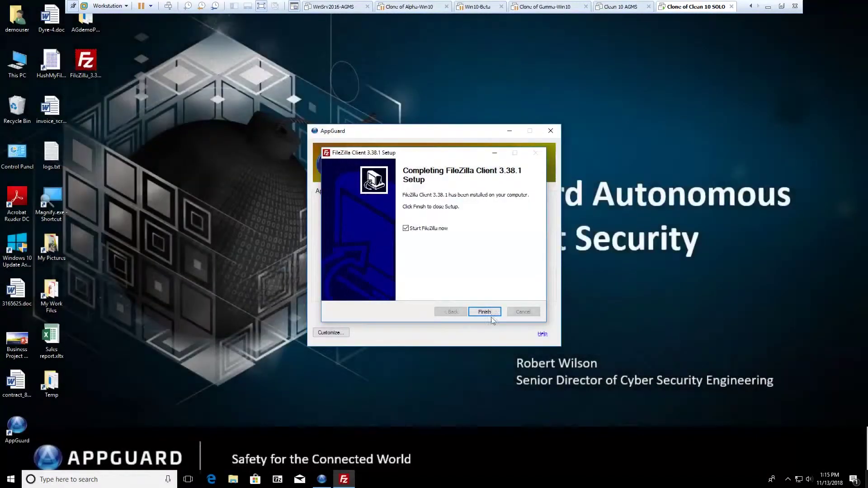
left_click(484, 312)
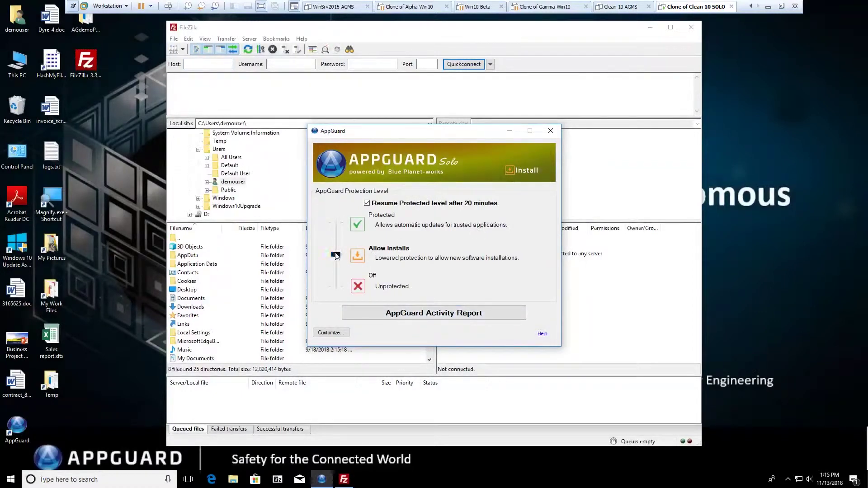
Drag the Protection Level slider from Allow Installs up to Protected
left_click_drag(335, 254, 336, 222)
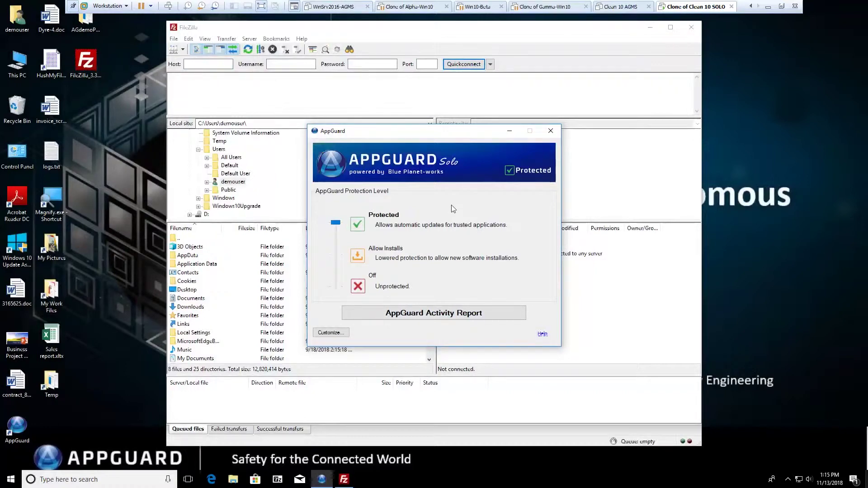
From Customize's Guarded Apps tab, open Add Program and scroll to FileZilla FTP Client
left_click(334, 334)
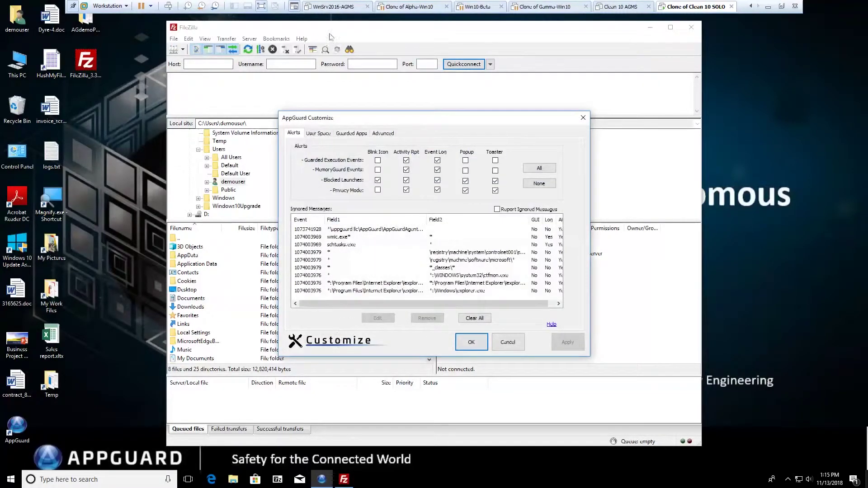
left_click(350, 134)
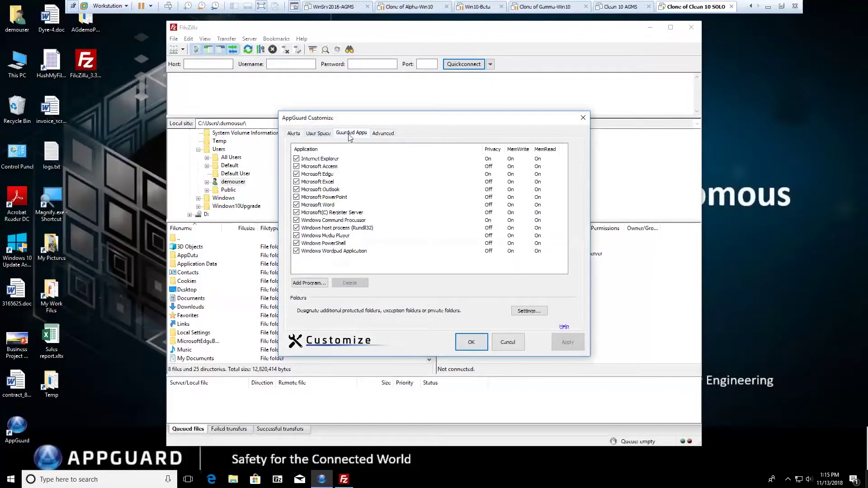
left_click(318, 282)
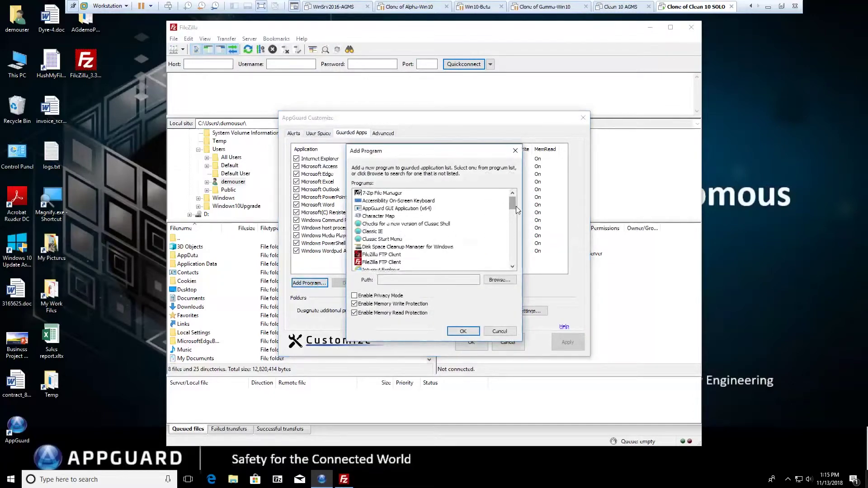
mouse_move(516, 206)
left_mouse_down()
mouse_move(519, 259)
mouse_move(520, 213)
left_mouse_up()
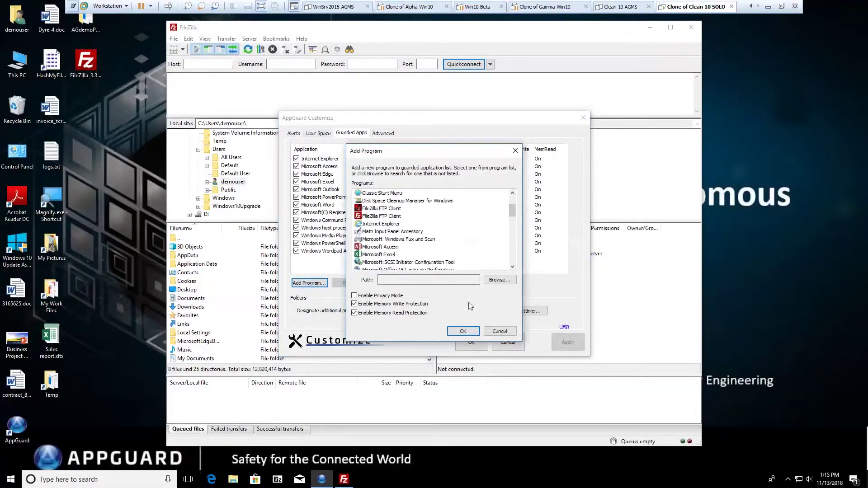
Browse to C:\Program Files\FileZilla FTP Client and choose filezilla.exe as the program to guard
left_click(494, 282)
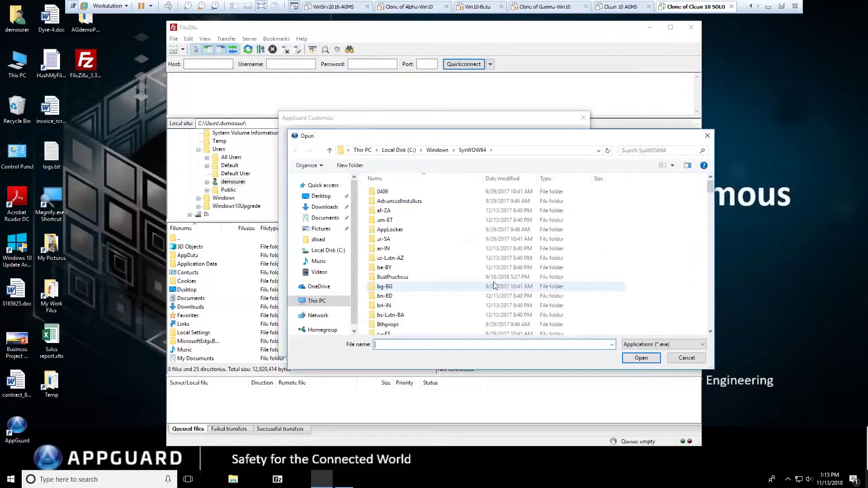
left_click(421, 150)
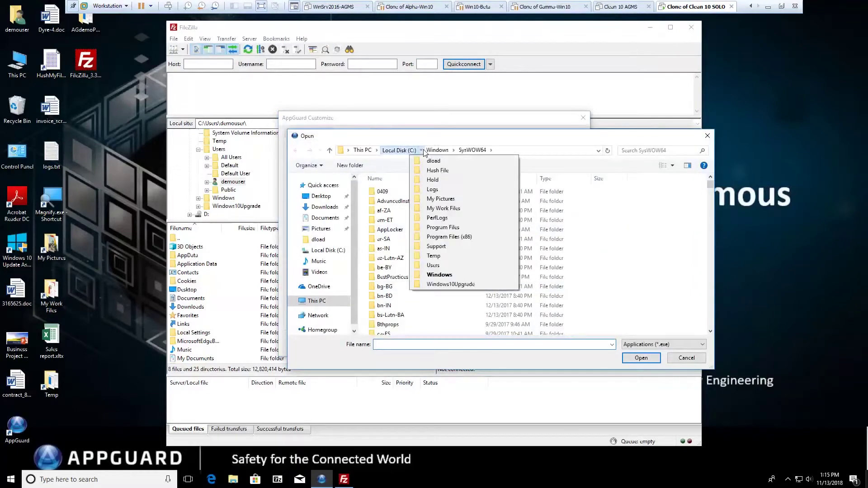
left_click(447, 230)
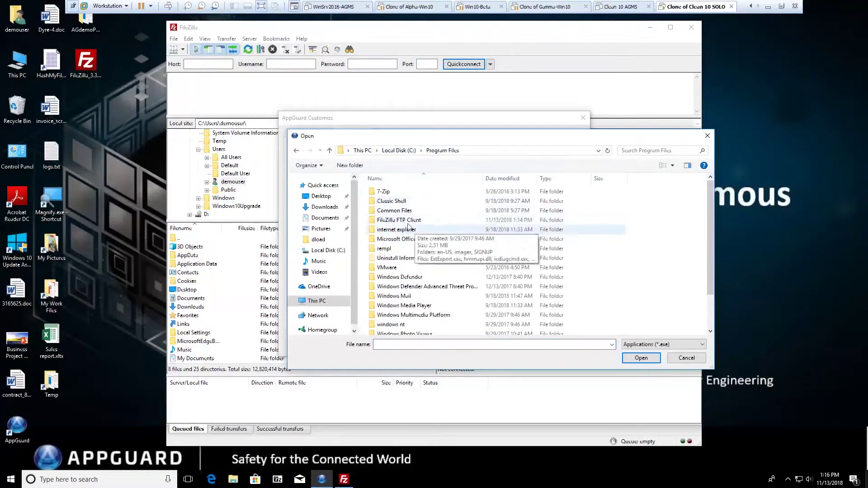
left_click(408, 221)
double_click(408, 221)
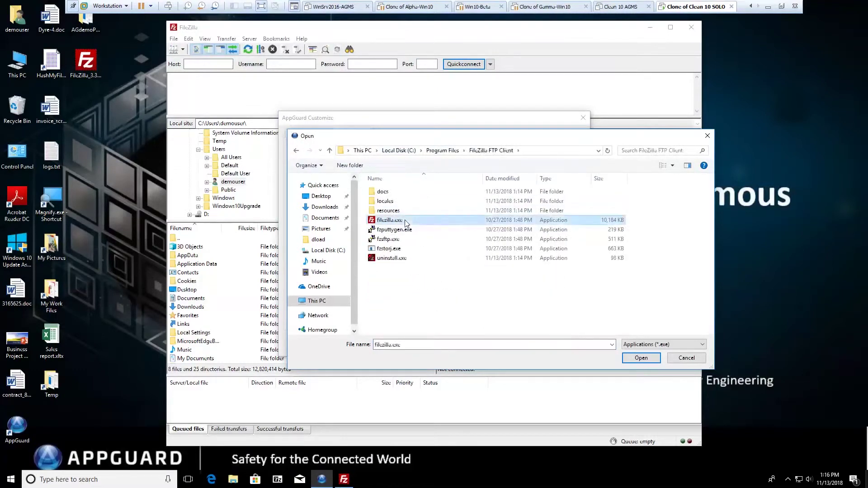
double_click(406, 220)
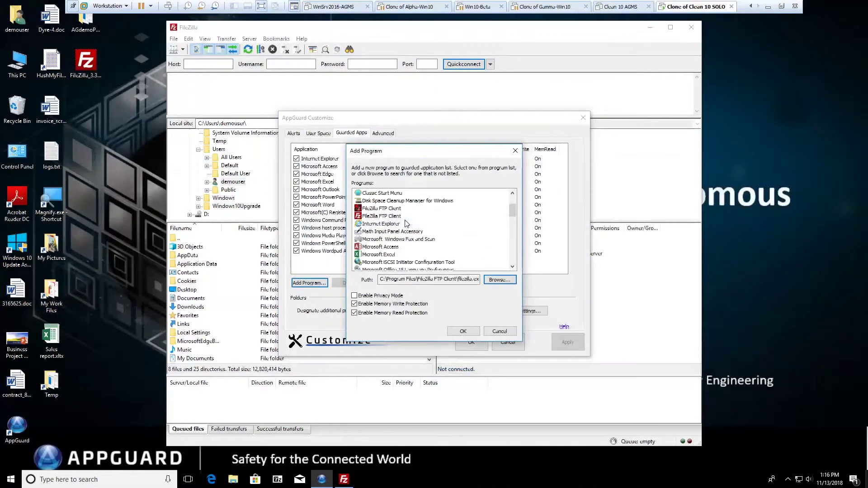
Confirm the Add Program and Customize dialogs, then open the User Interface help
left_click(464, 332)
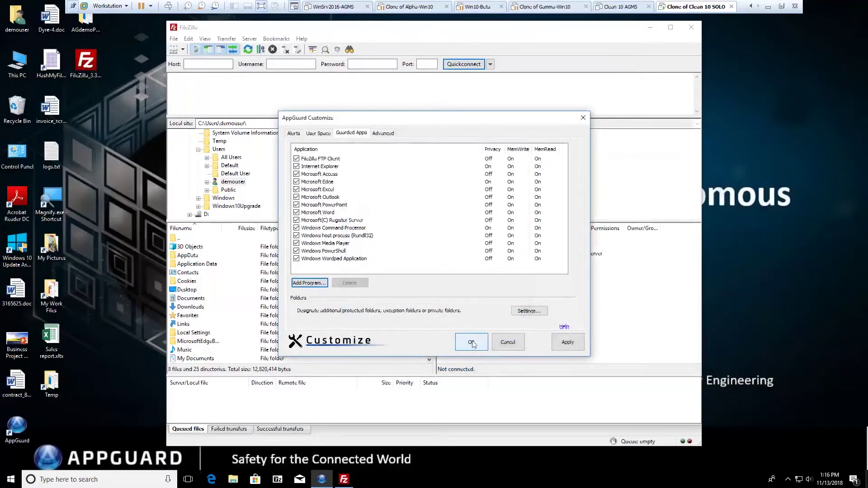
left_click(472, 344)
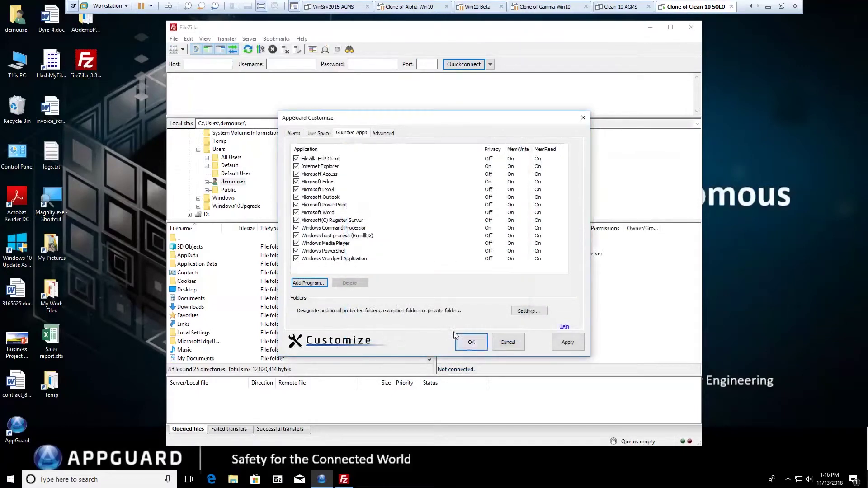
left_click(476, 348)
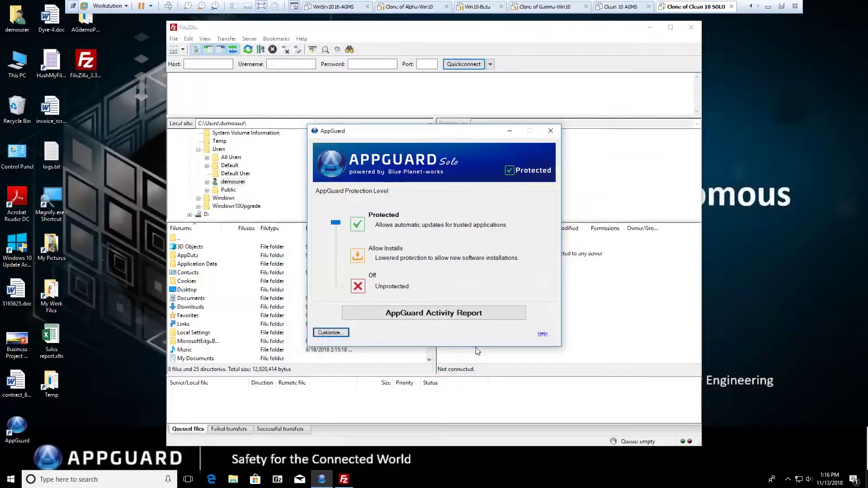
left_click(545, 338)
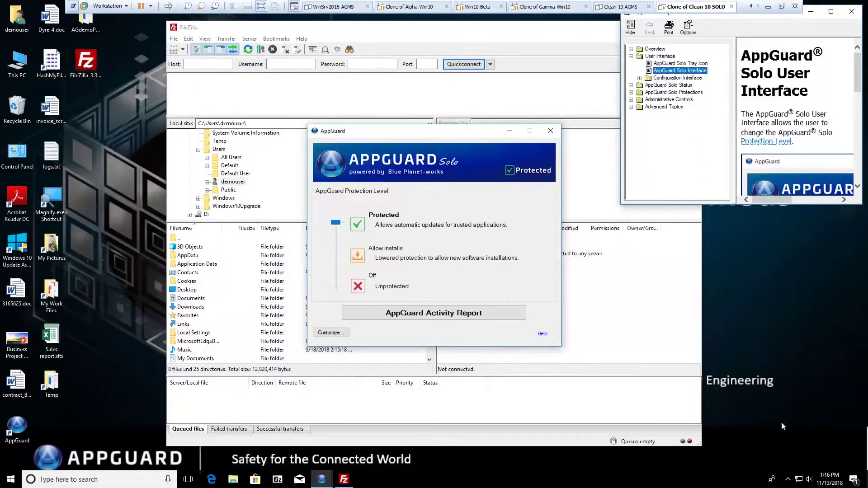
Show About AppGuard from the tray (version 6.1.1.0713, Licensed Copy) and select the support e-mail
left_click(789, 480)
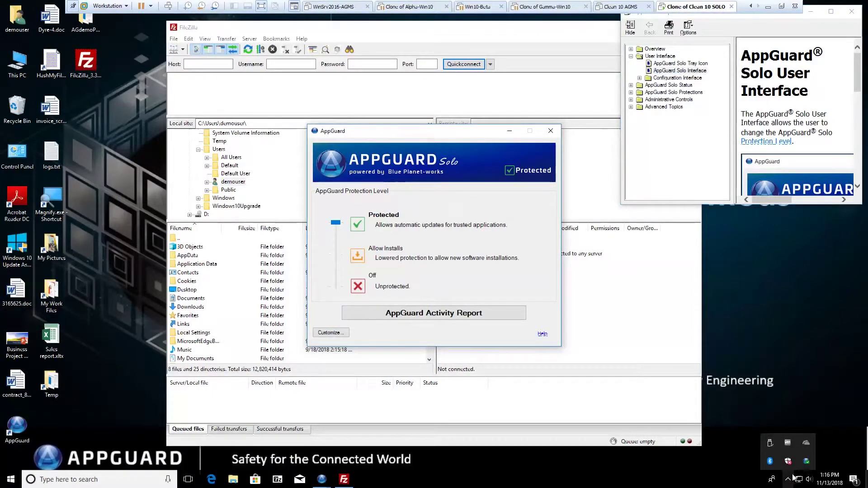
right_click(804, 468)
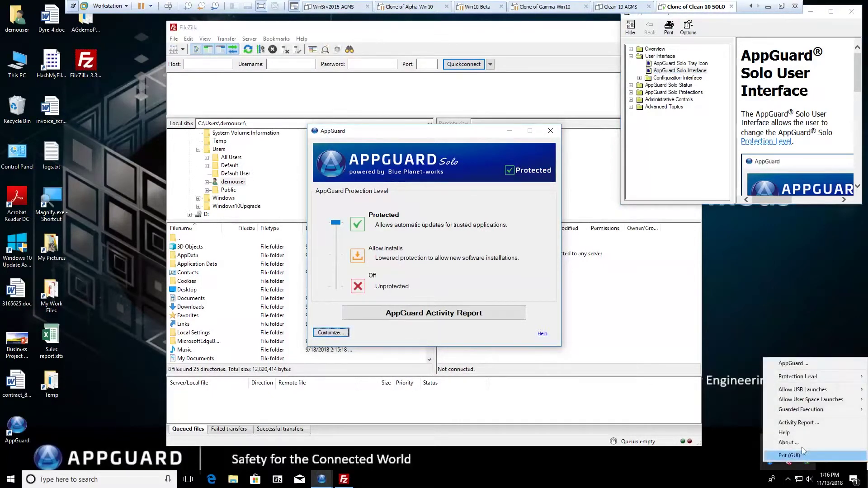
left_click(801, 445)
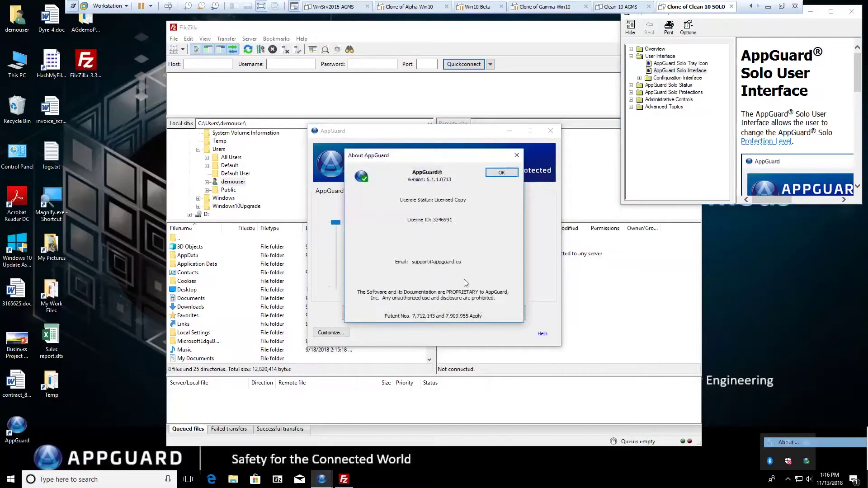
left_click_drag(463, 264, 411, 270)
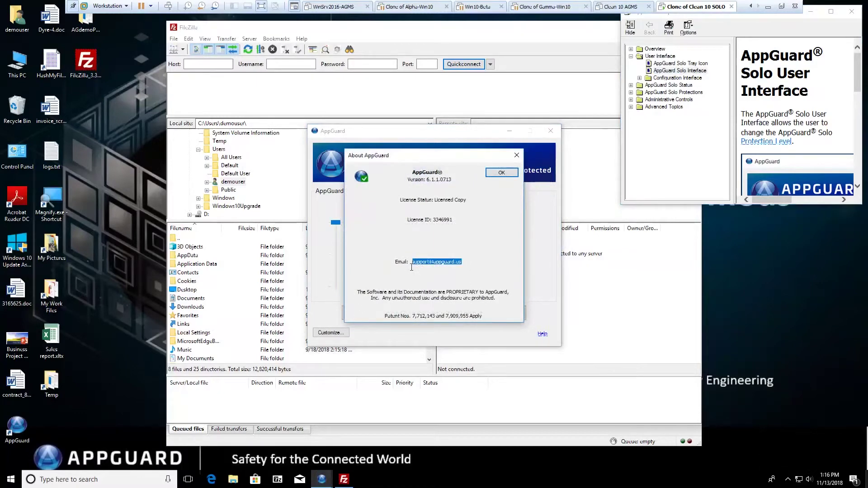